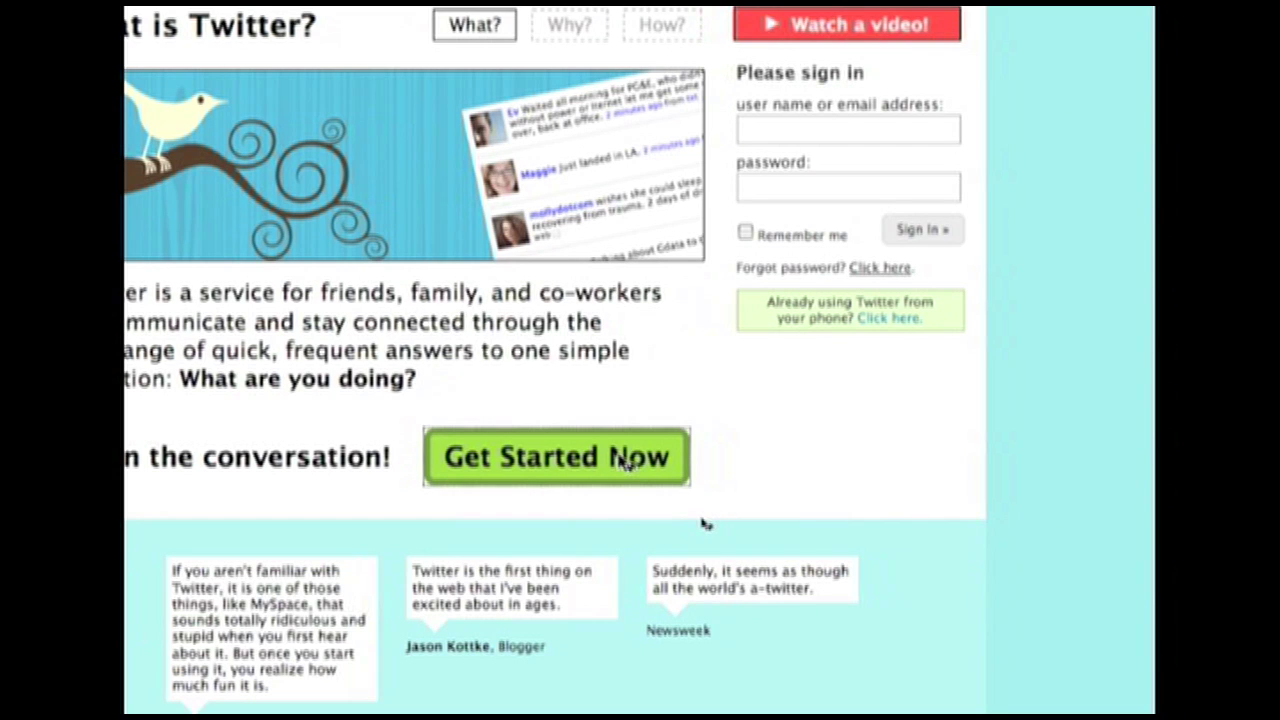
# Start a new account from the front page's 'Get Started Now' button to reach the signup form.
pyautogui.click(628, 464)
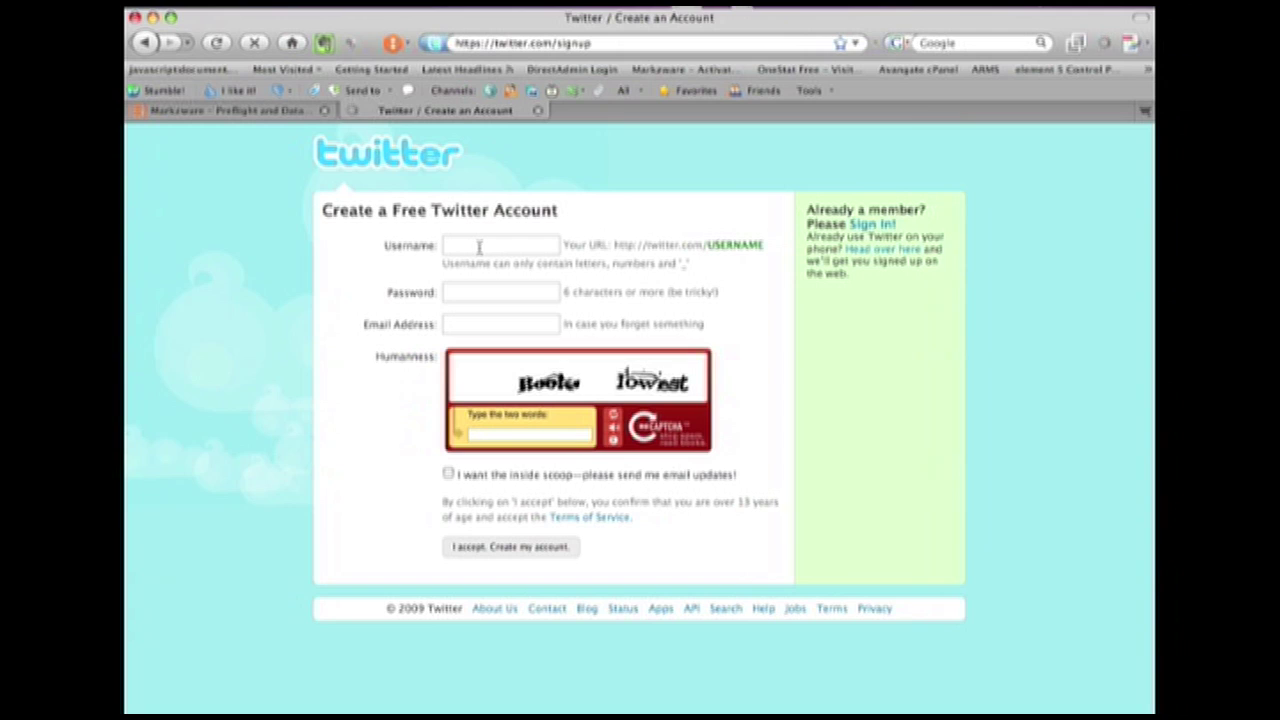
# Enter the username Joe_the_printer, replacing the initially typed 'Printer'.
pyautogui.click(479, 247)
pyautogui.write('Printer')
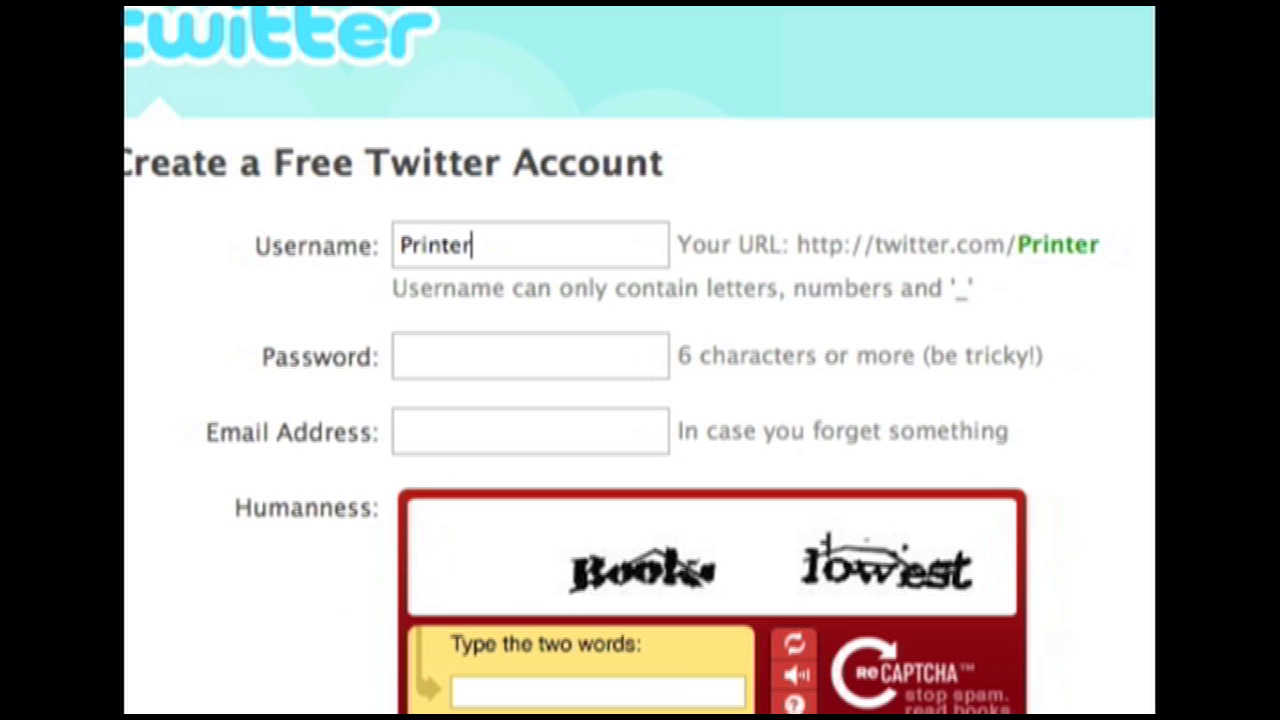
pyautogui.press('super+a')
pyautogui.write('Joe')
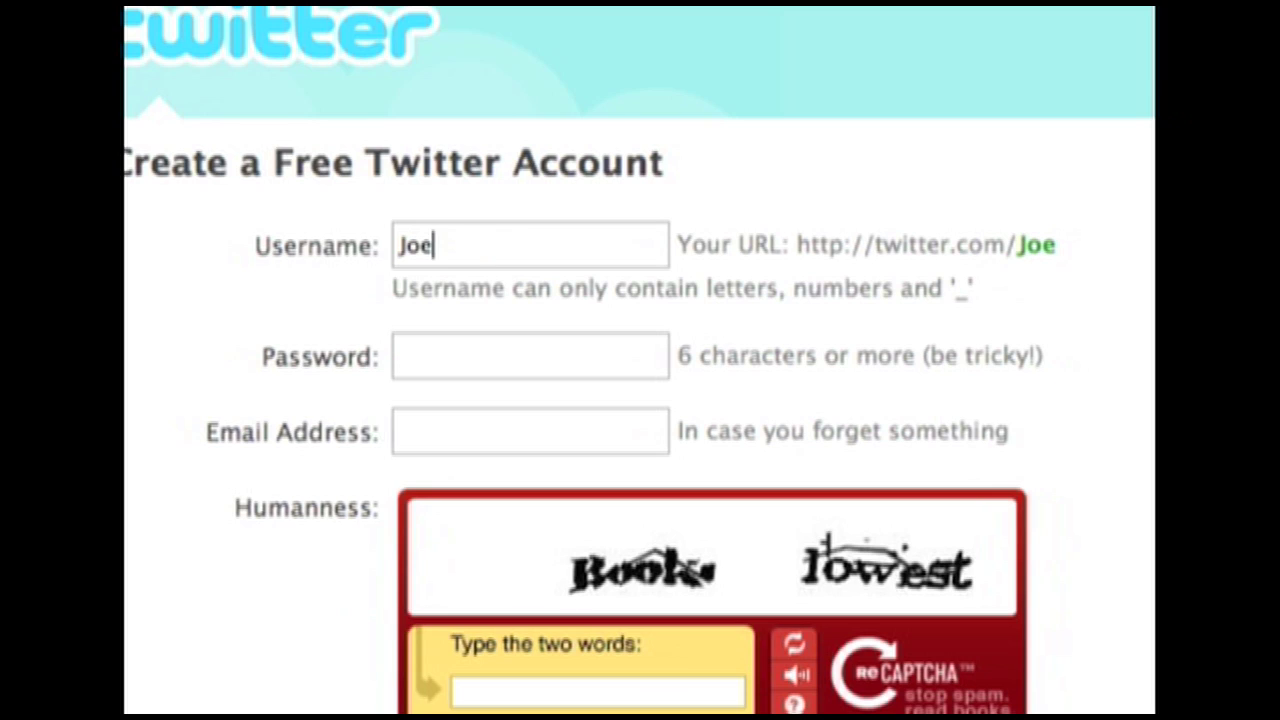
pyautogui.write('_the')
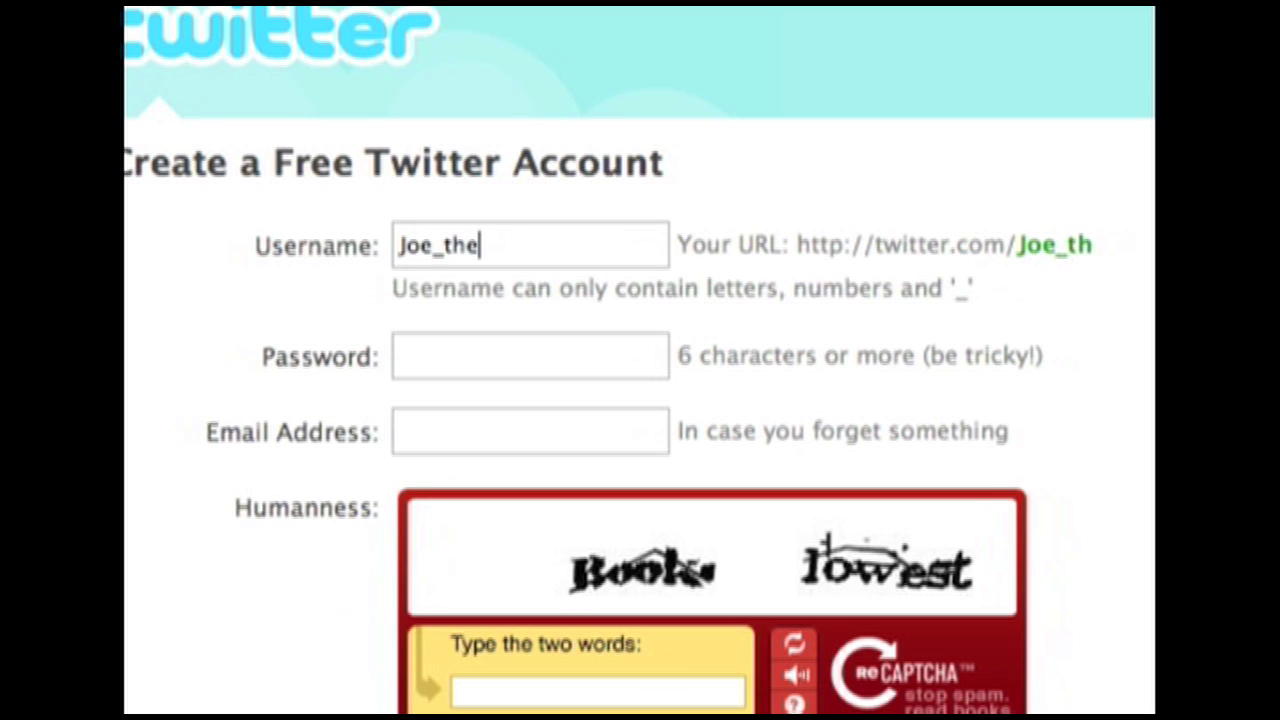
pyautogui.write('_pri')
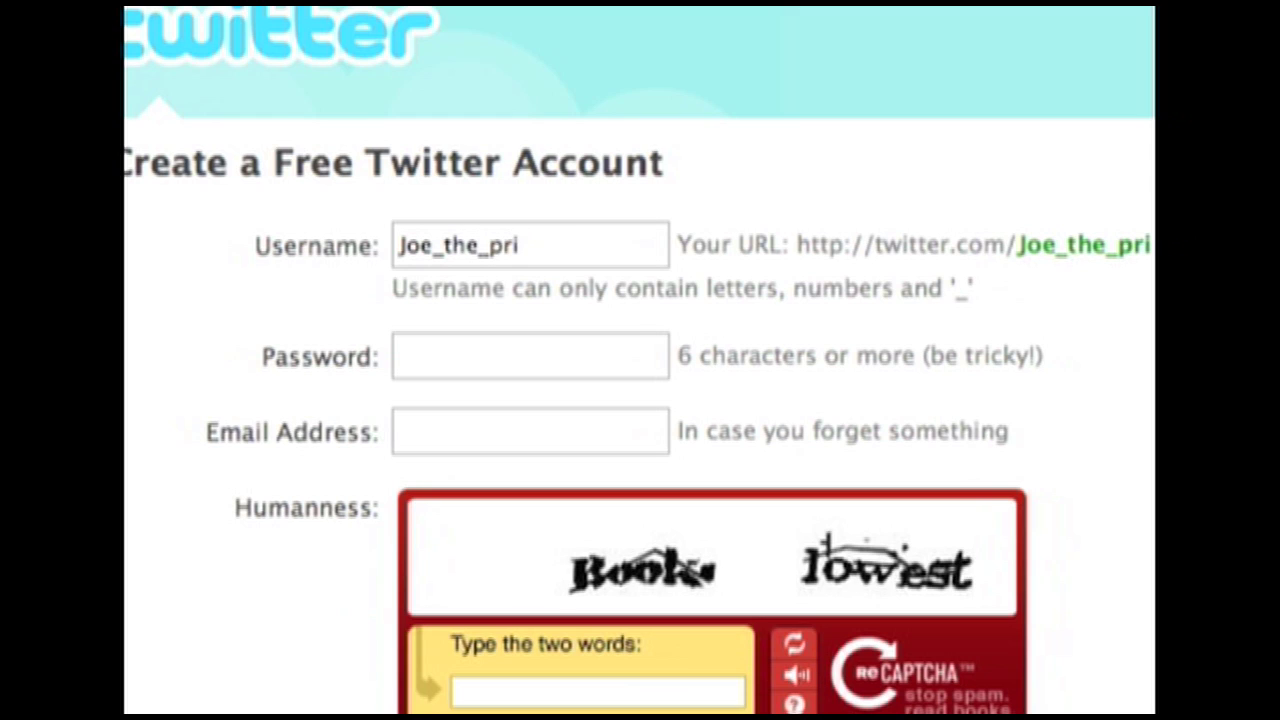
pyautogui.write('nter')
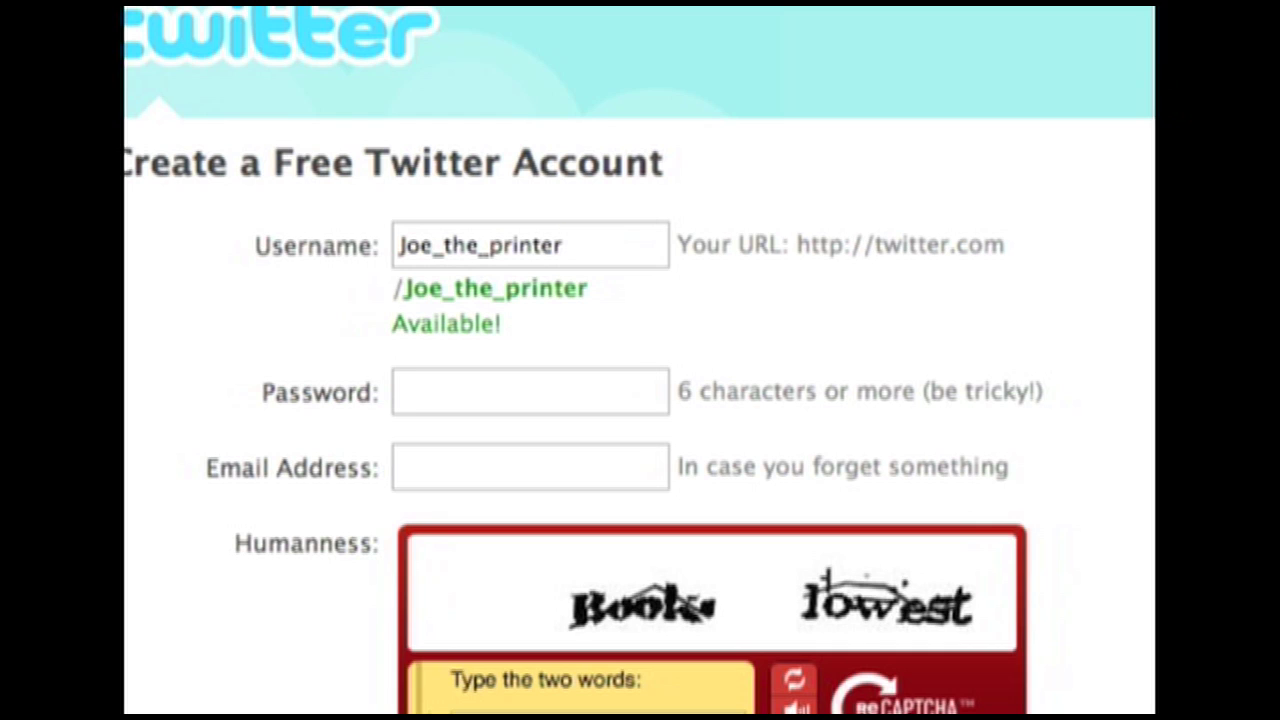
# Fill in the account password and submit the signup form.
pyautogui.click(402, 392)
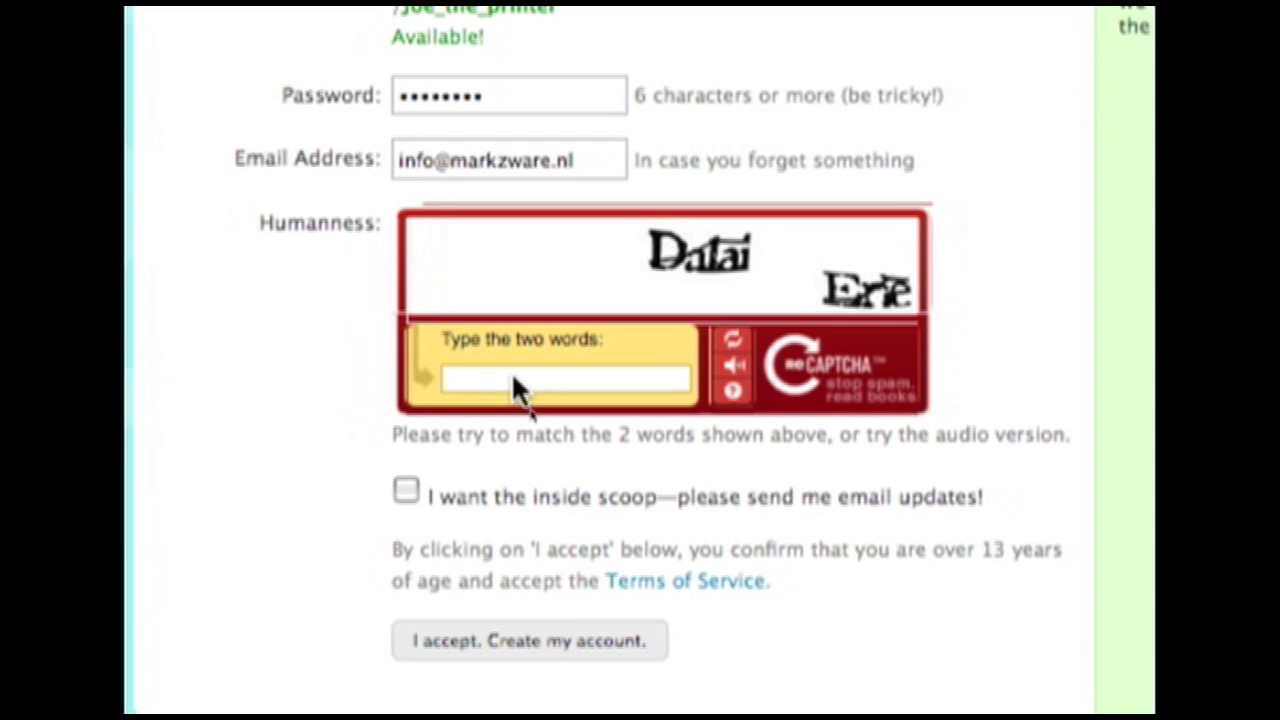
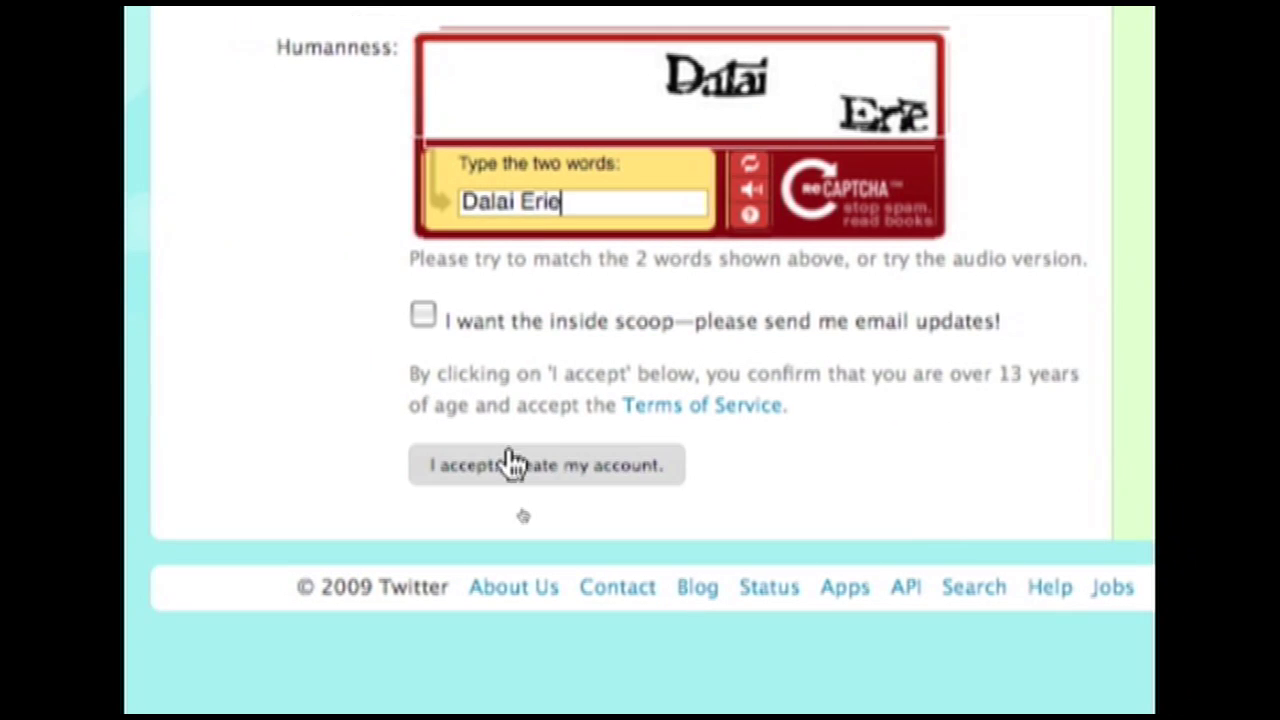
pyautogui.click(521, 463)
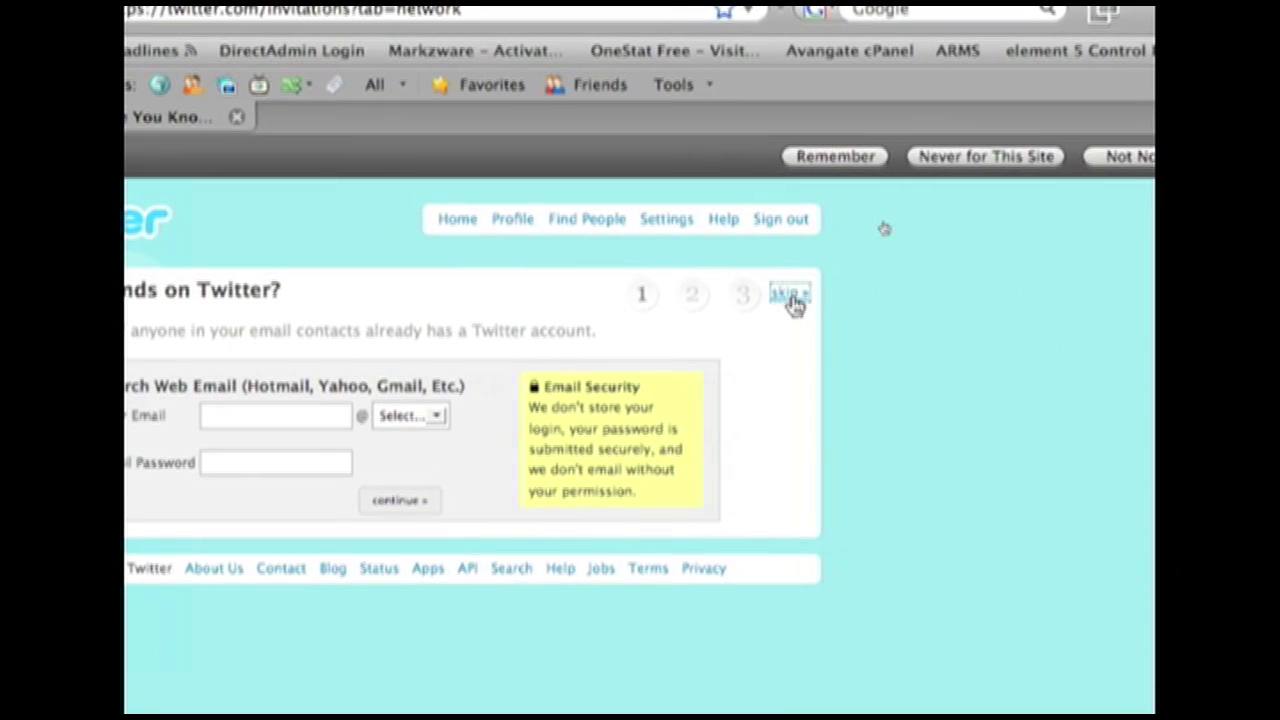
# Skip the find-friends step to land on the new account's home page.
pyautogui.click(790, 296)
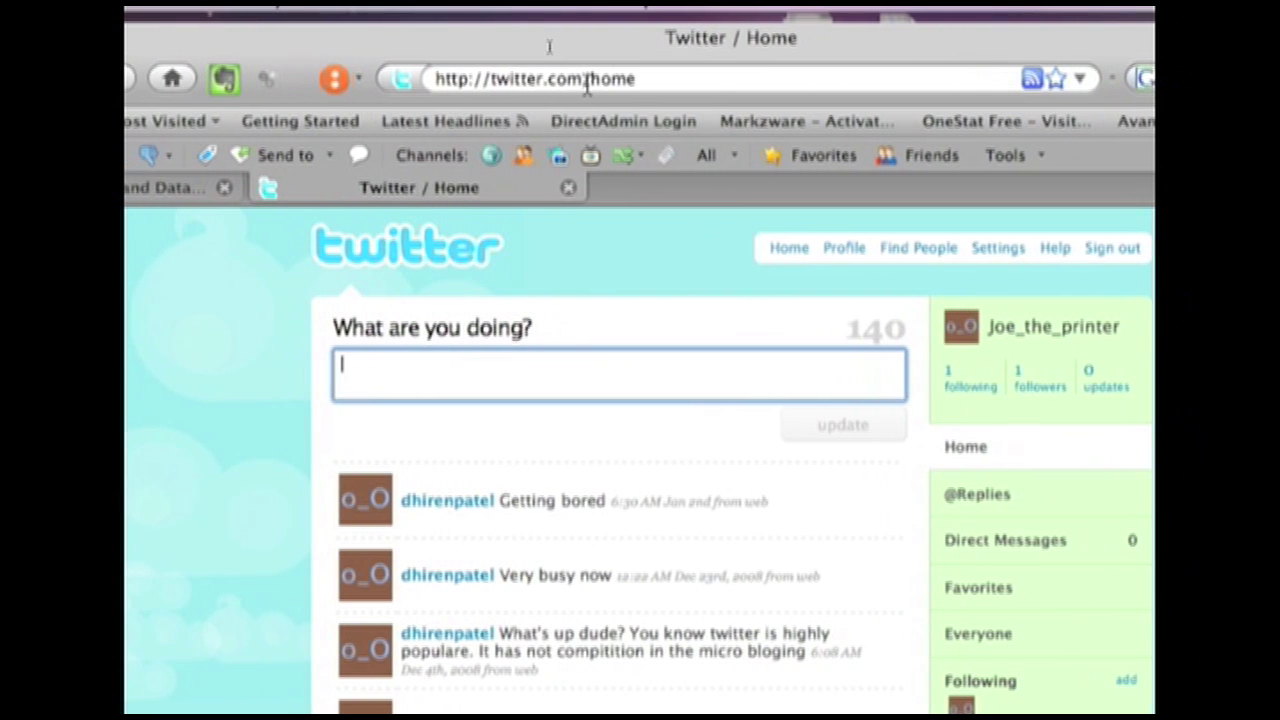
# Change the address from twitter.com/home to twitter.com/markzware and load it.
pyautogui.doubleClick(600, 79)
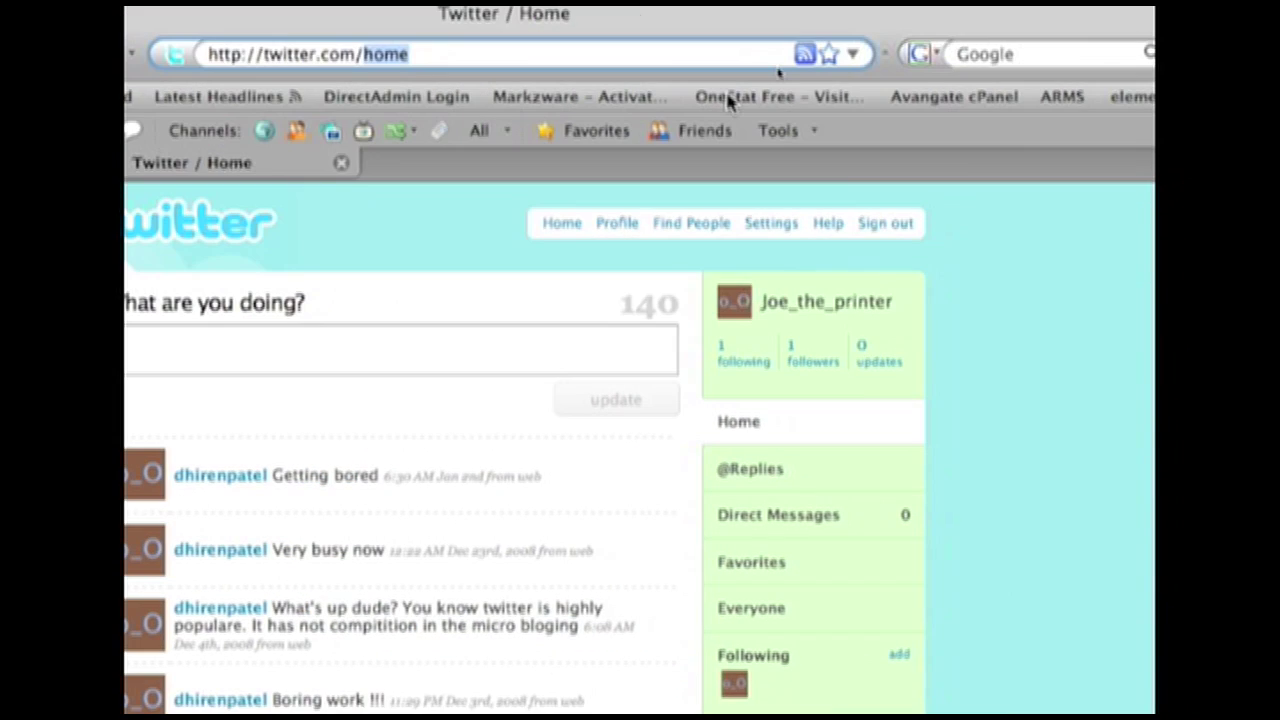
pyautogui.write('markzware')
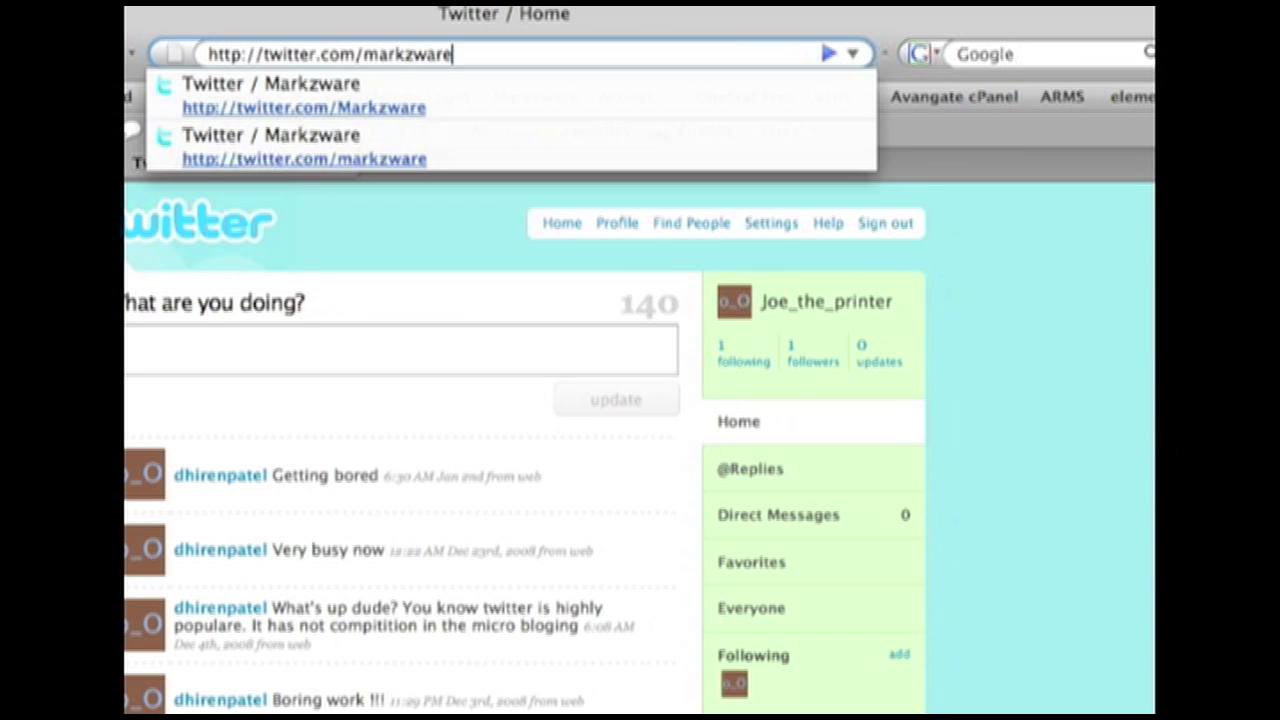
pyautogui.press('Return')
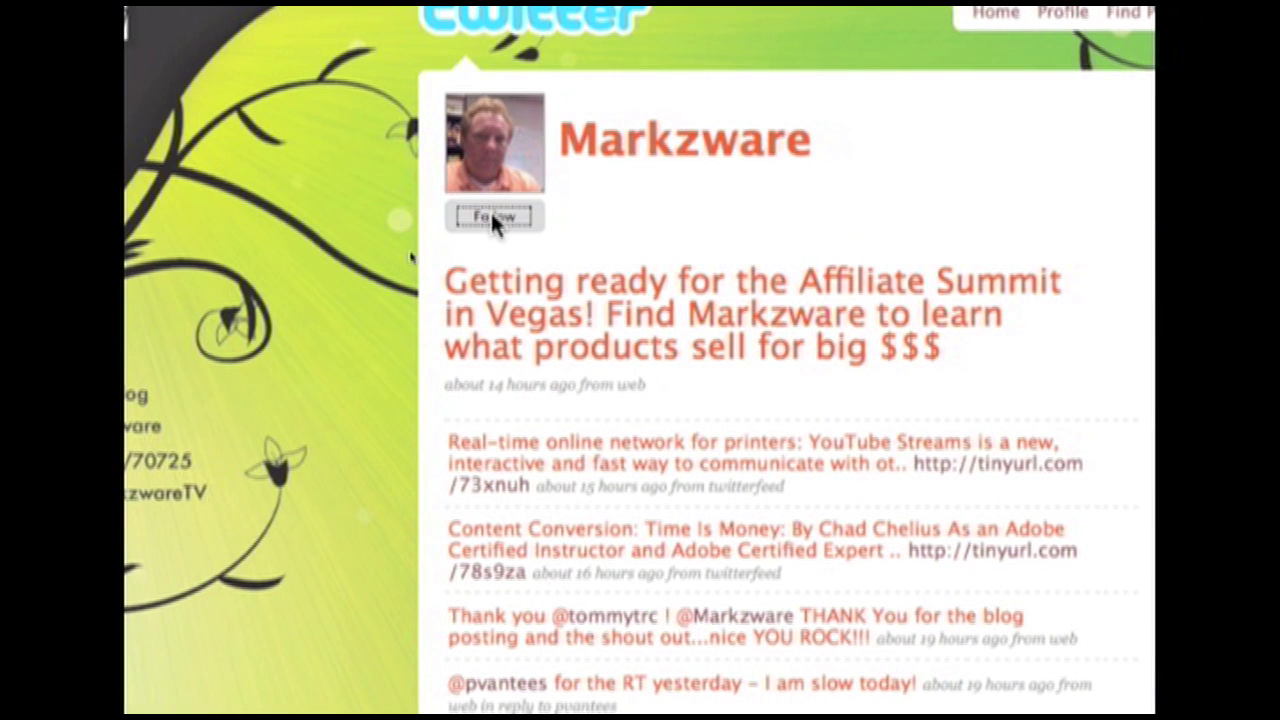
# Follow Markzware from its profile page.
pyautogui.click(495, 218)
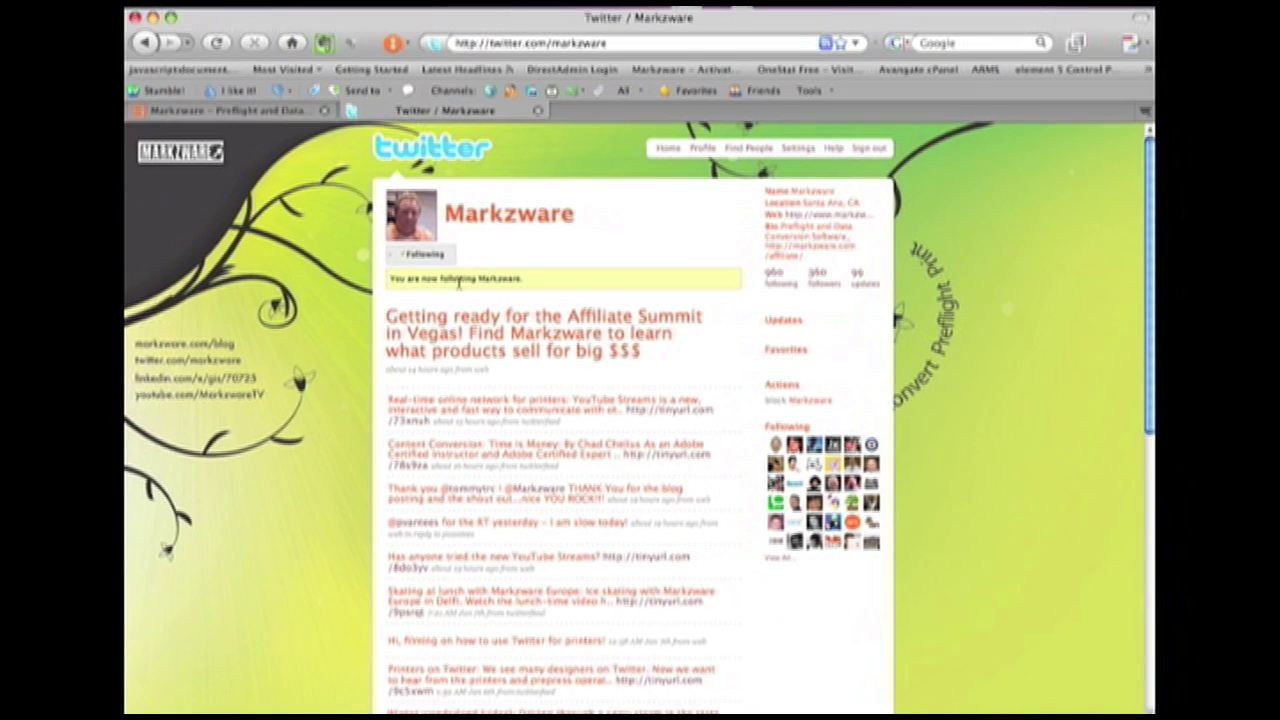
# Go back home, then open Joe_the_printer's own profile showing 2 following.
pyautogui.click(668, 149)
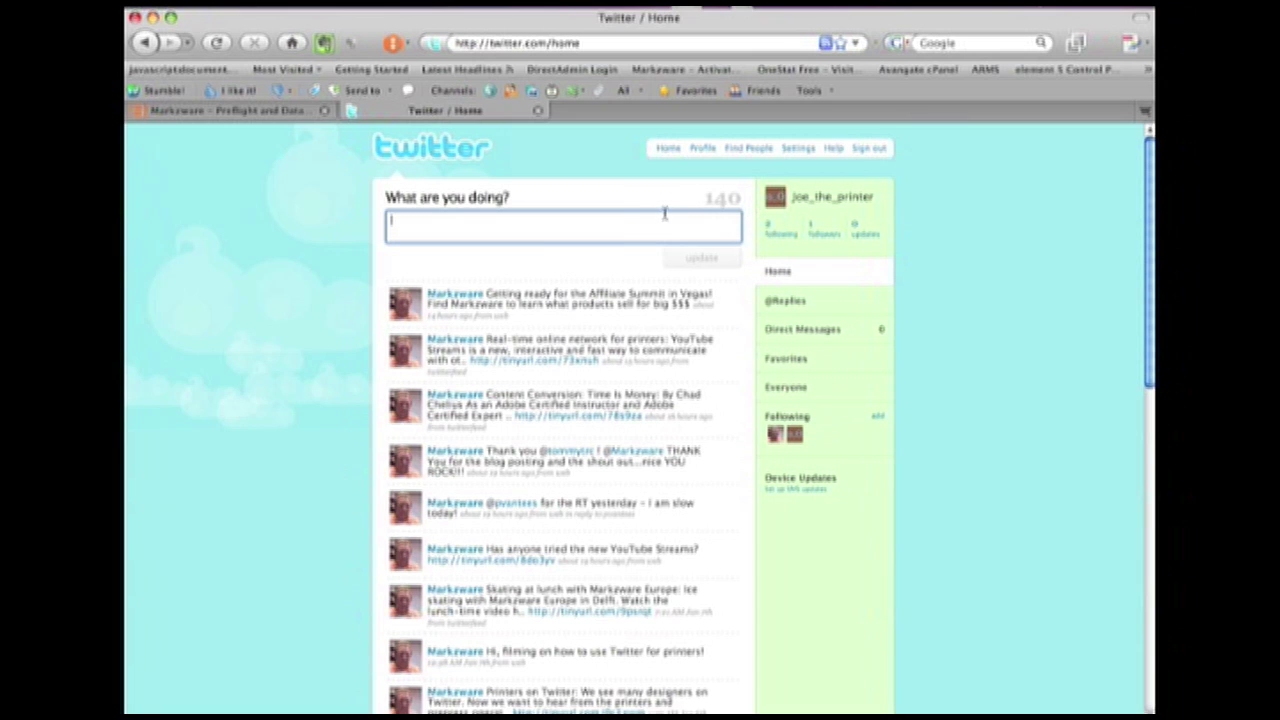
pyautogui.click(702, 149)
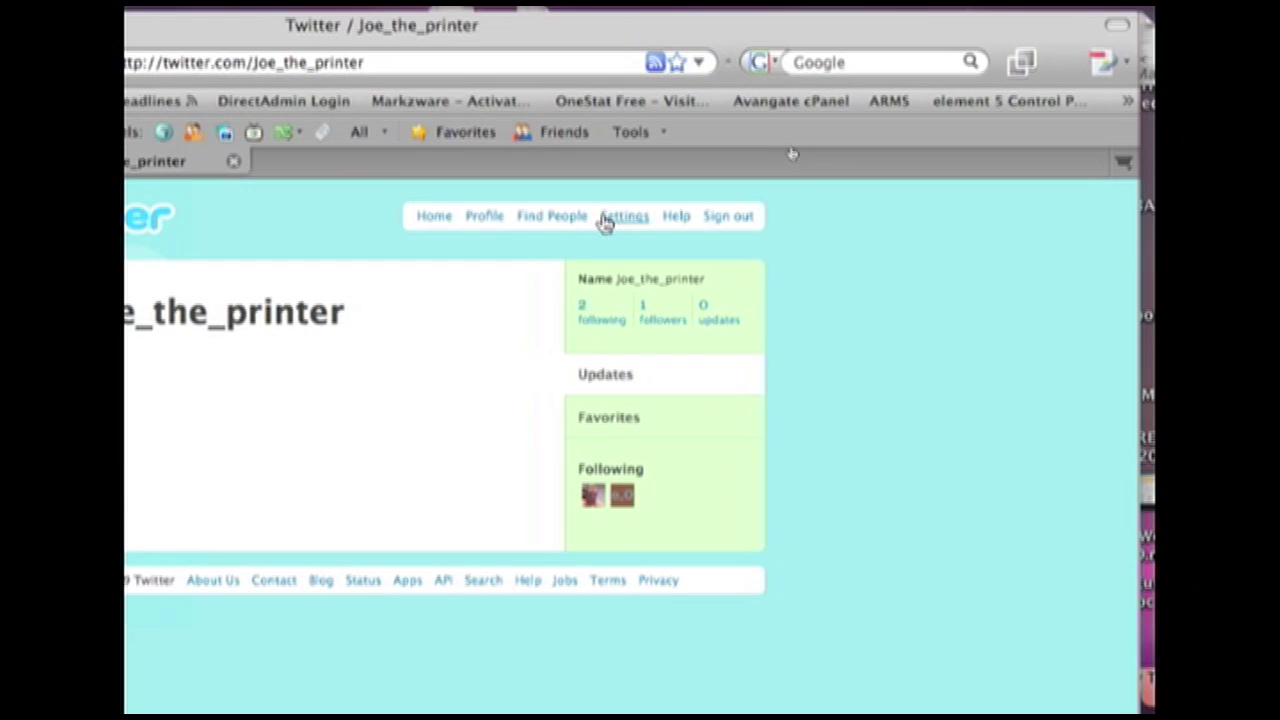
pyautogui.click(1026, 70)
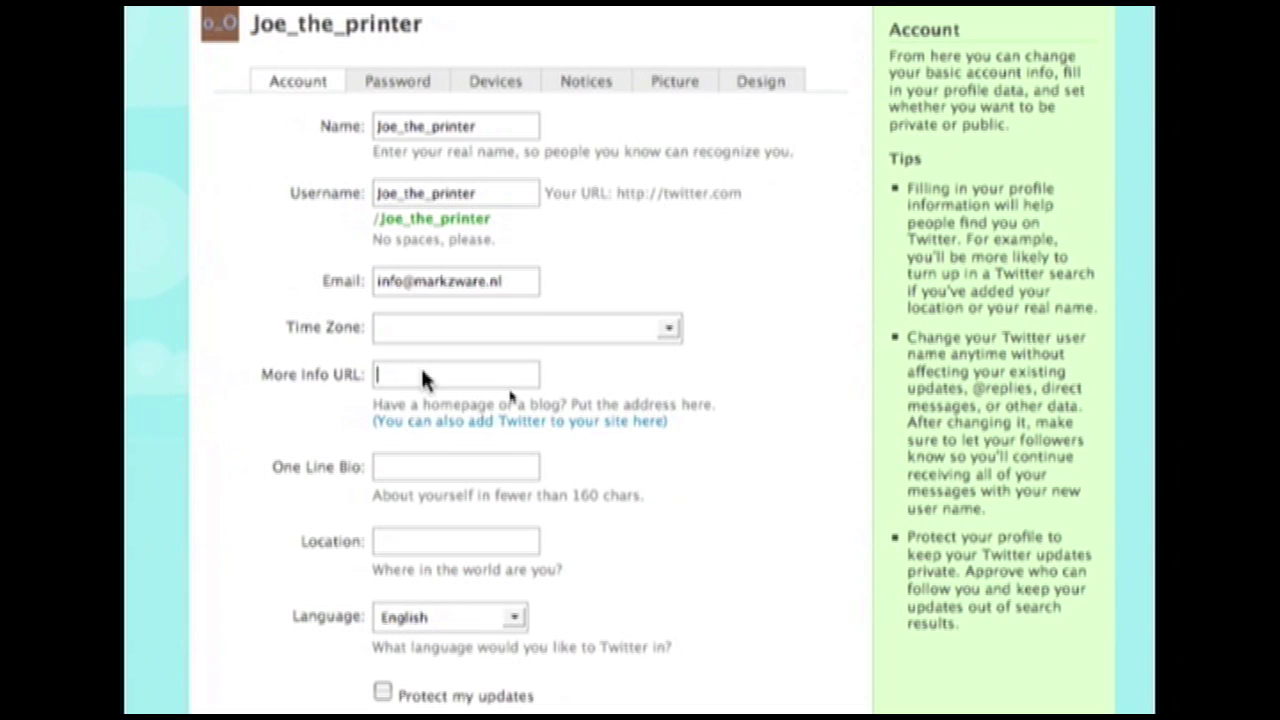
pyautogui.write('http://')
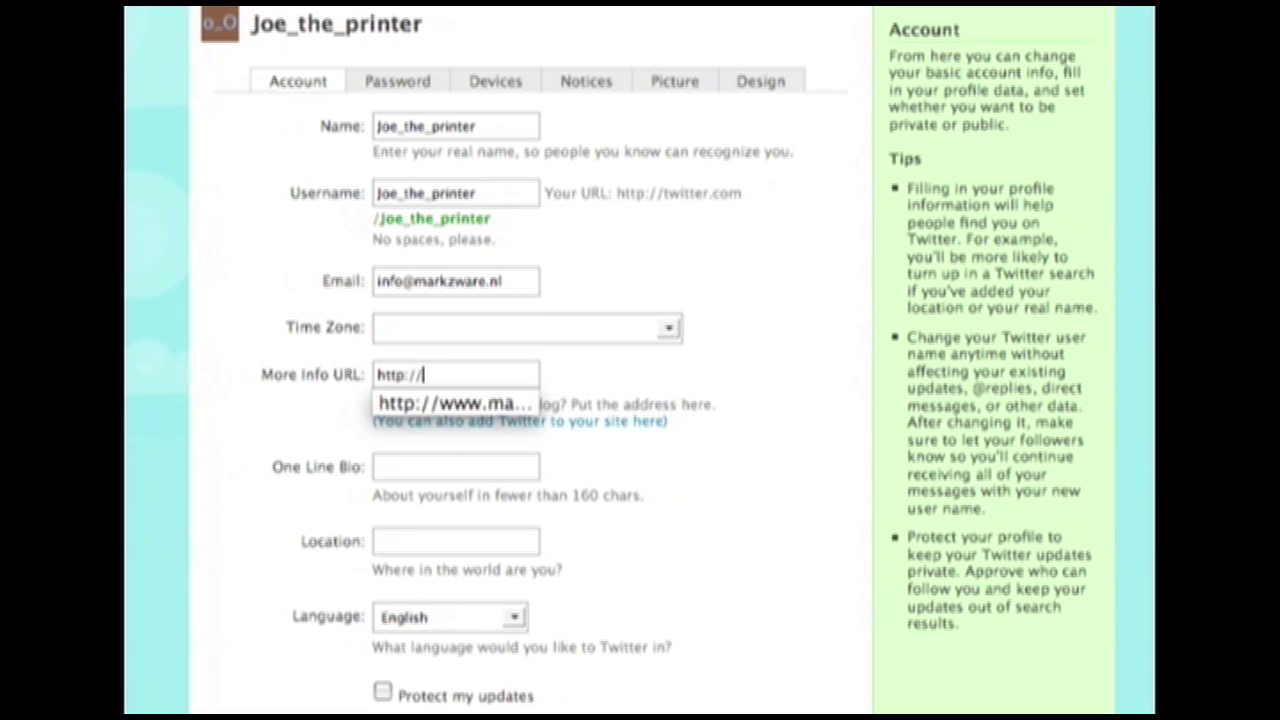
pyautogui.write('www.markzware-')
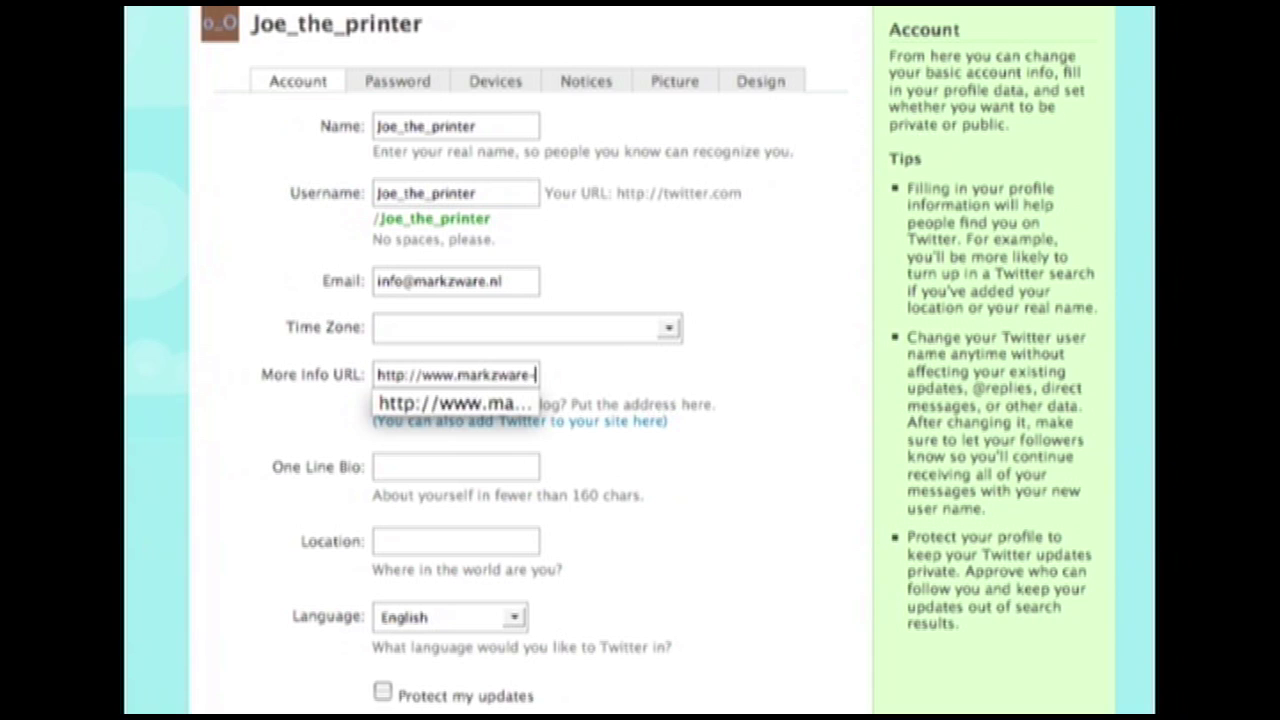
pyautogui.press('Escape')
pyautogui.write('.com')
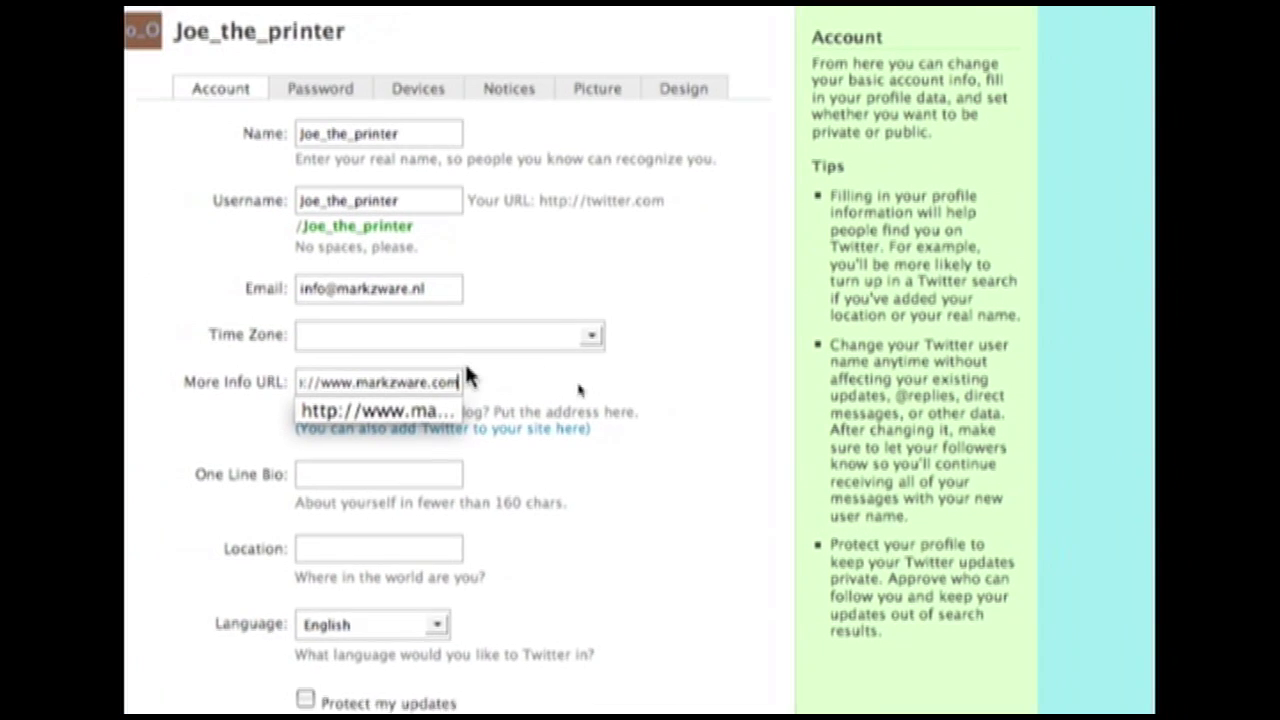
# Add the one-line bio 'Printing, print and output' and save the settings.
pyautogui.click(476, 467)
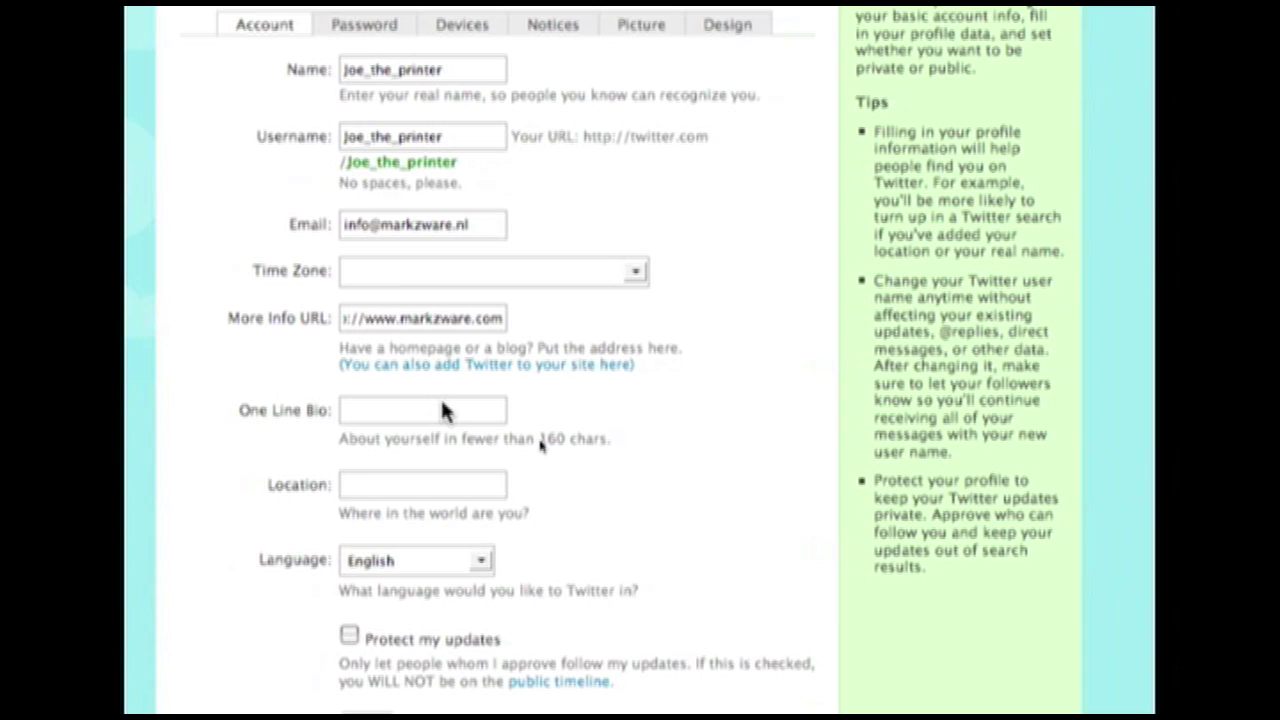
pyautogui.write('Printing, print')
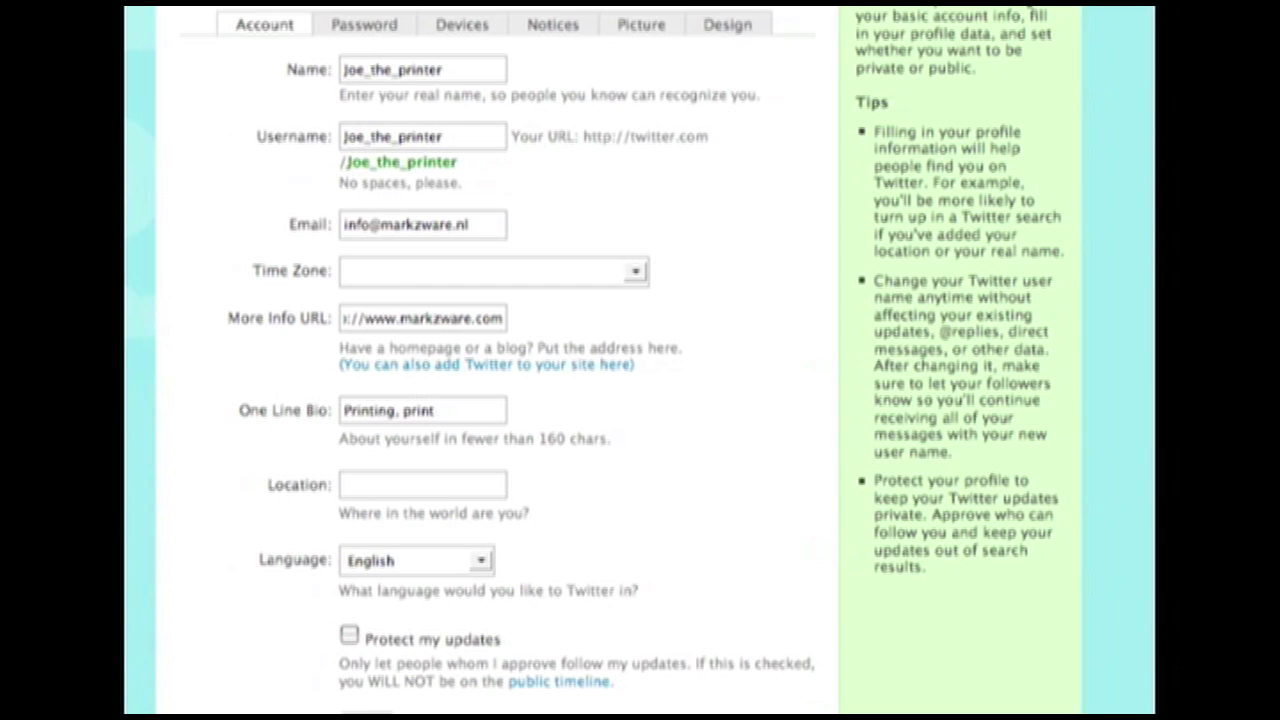
pyautogui.write(' and output')
pyautogui.scroll(-3, 446, 450)
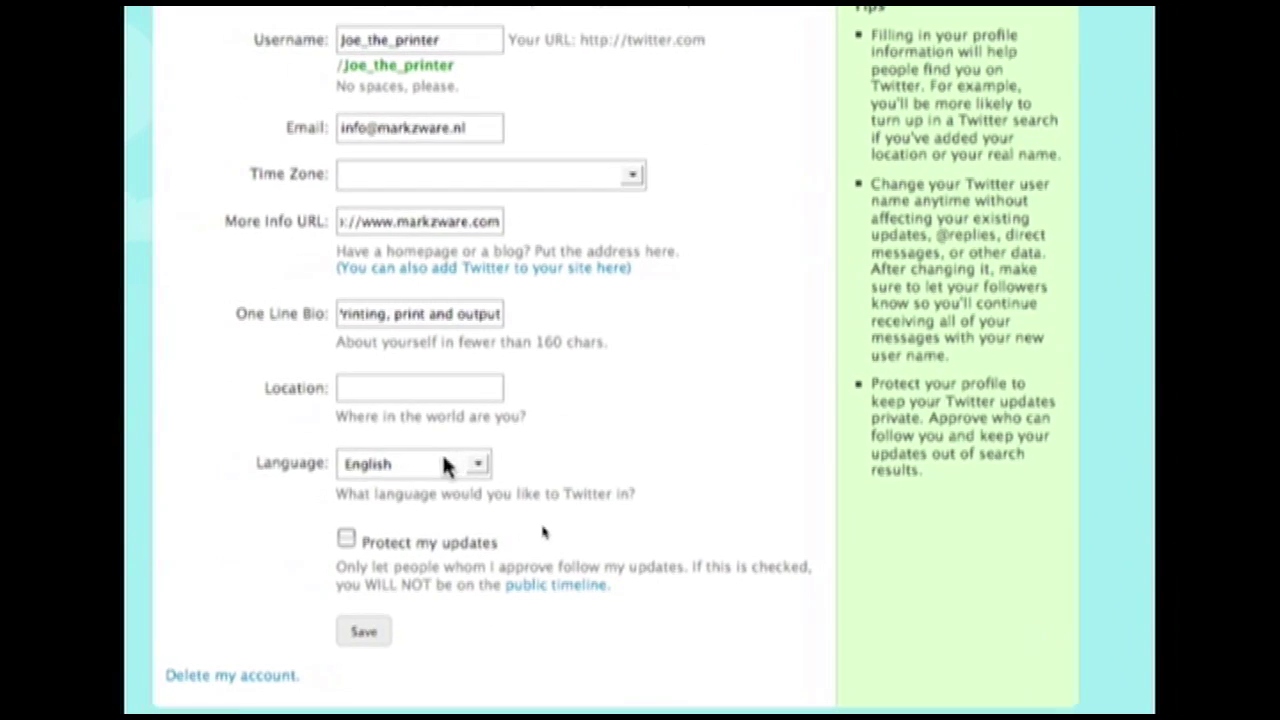
pyautogui.click(368, 632)
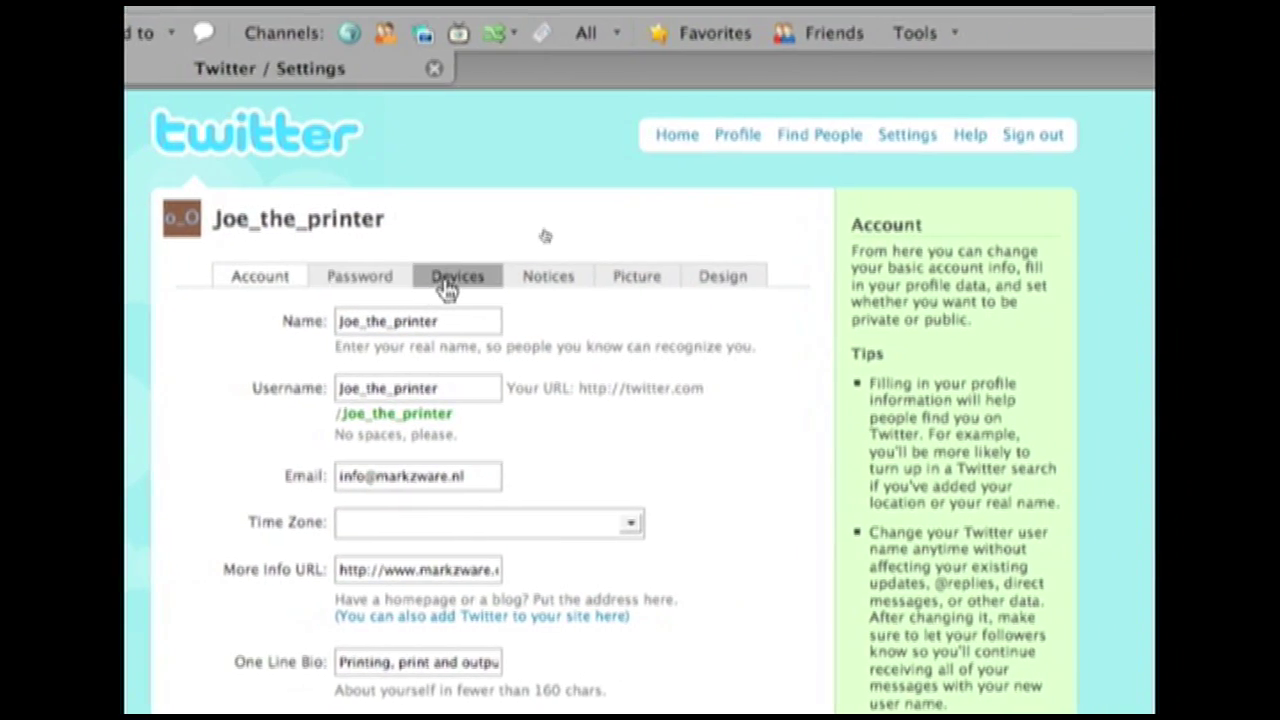
# Check the Devices settings, then switch to the Picture settings page.
pyautogui.click(449, 285)
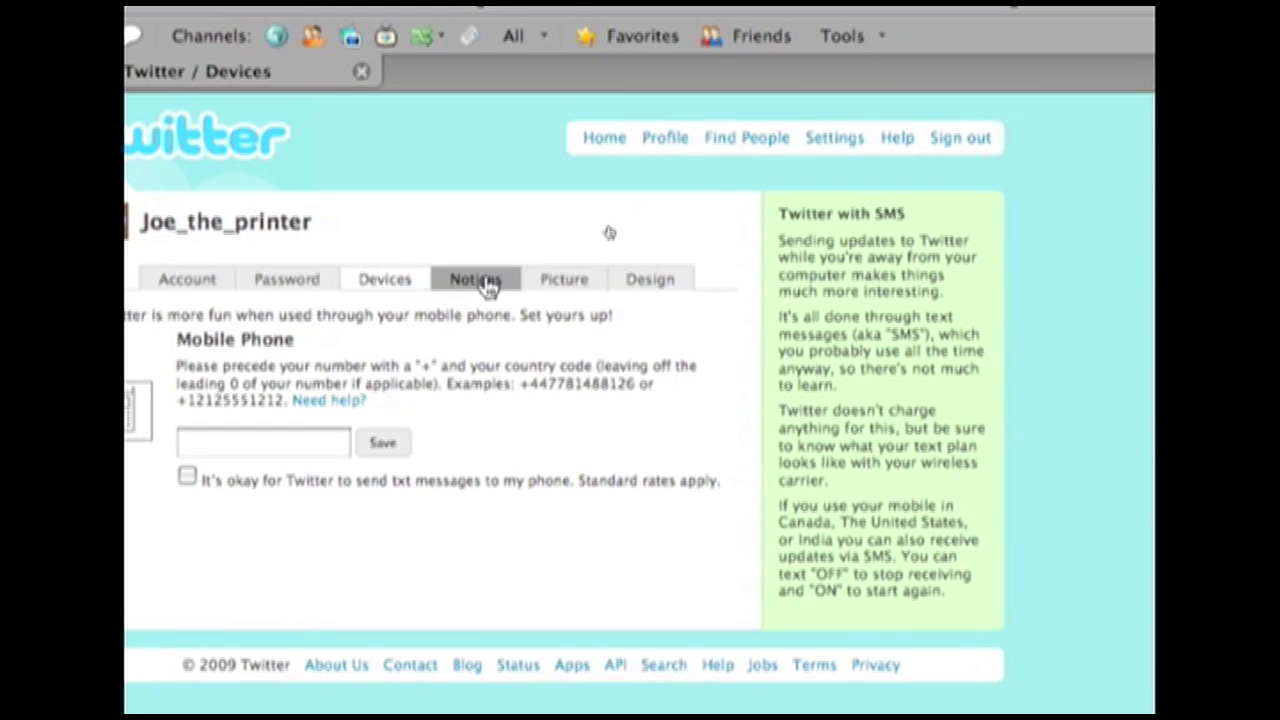
pyautogui.click(540, 282)
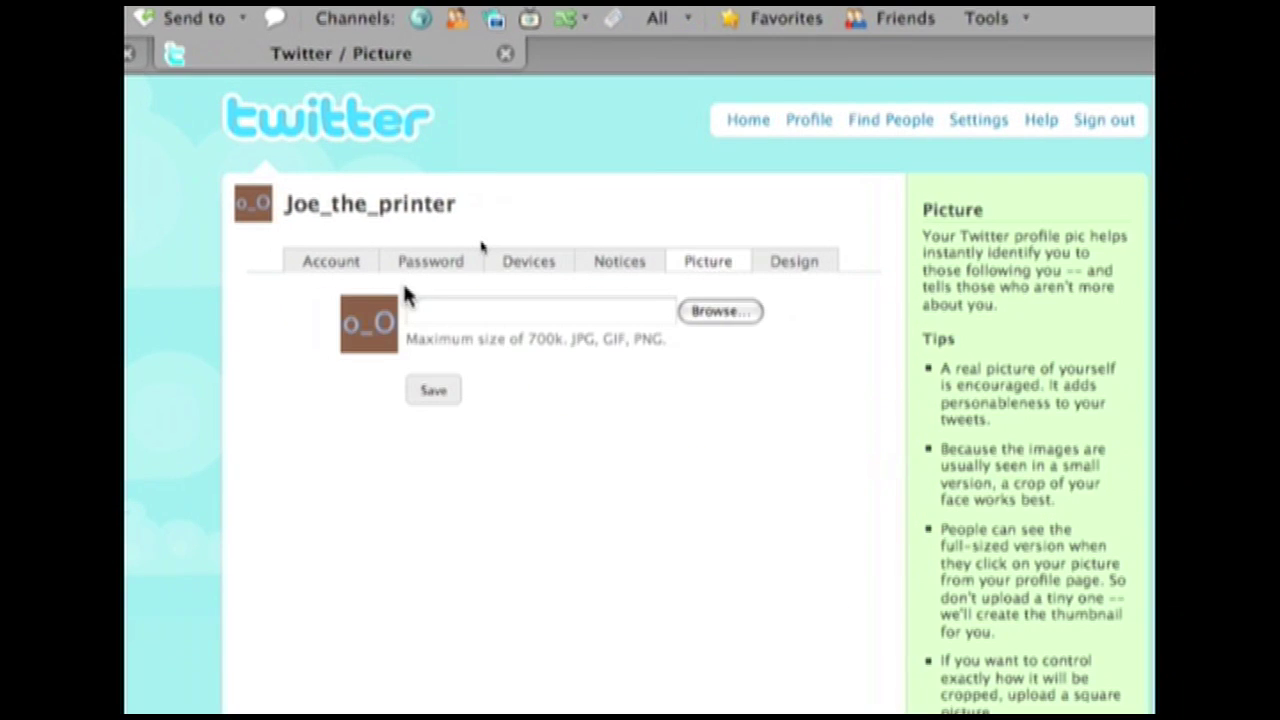
# Upload the Markzware artwork file as the new profile picture.
pyautogui.click(519, 300)
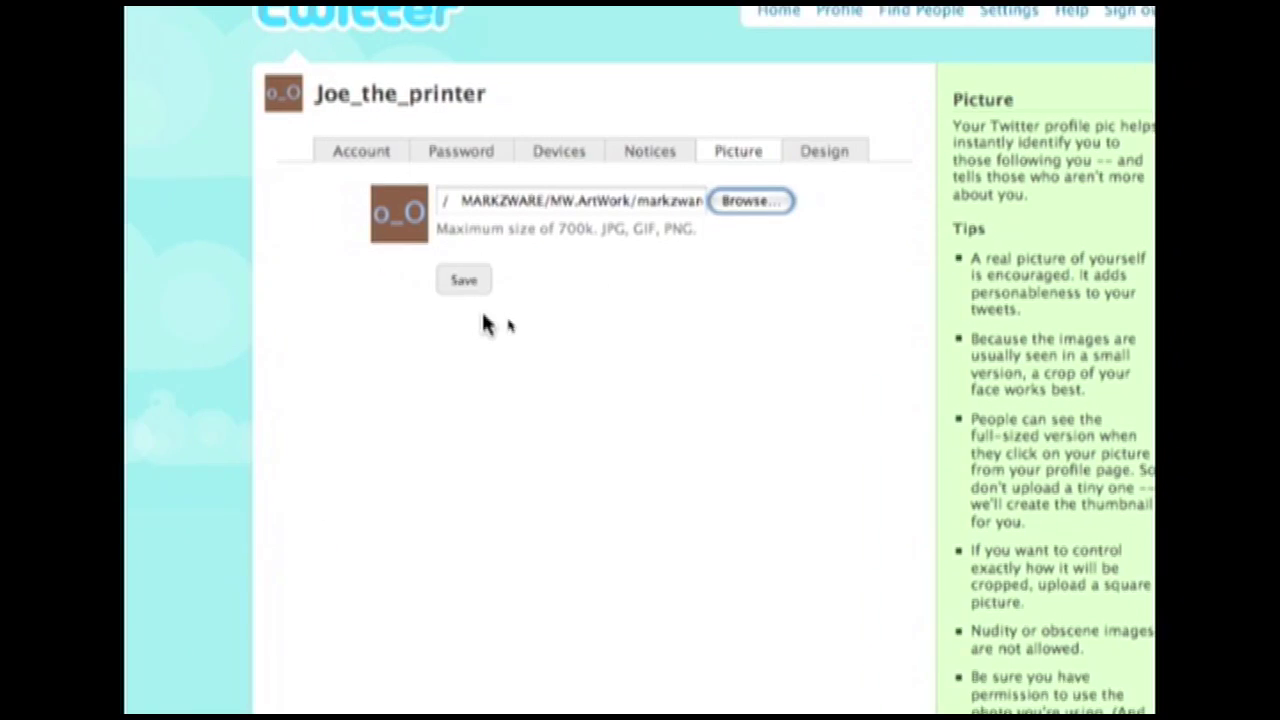
pyautogui.click(489, 384)
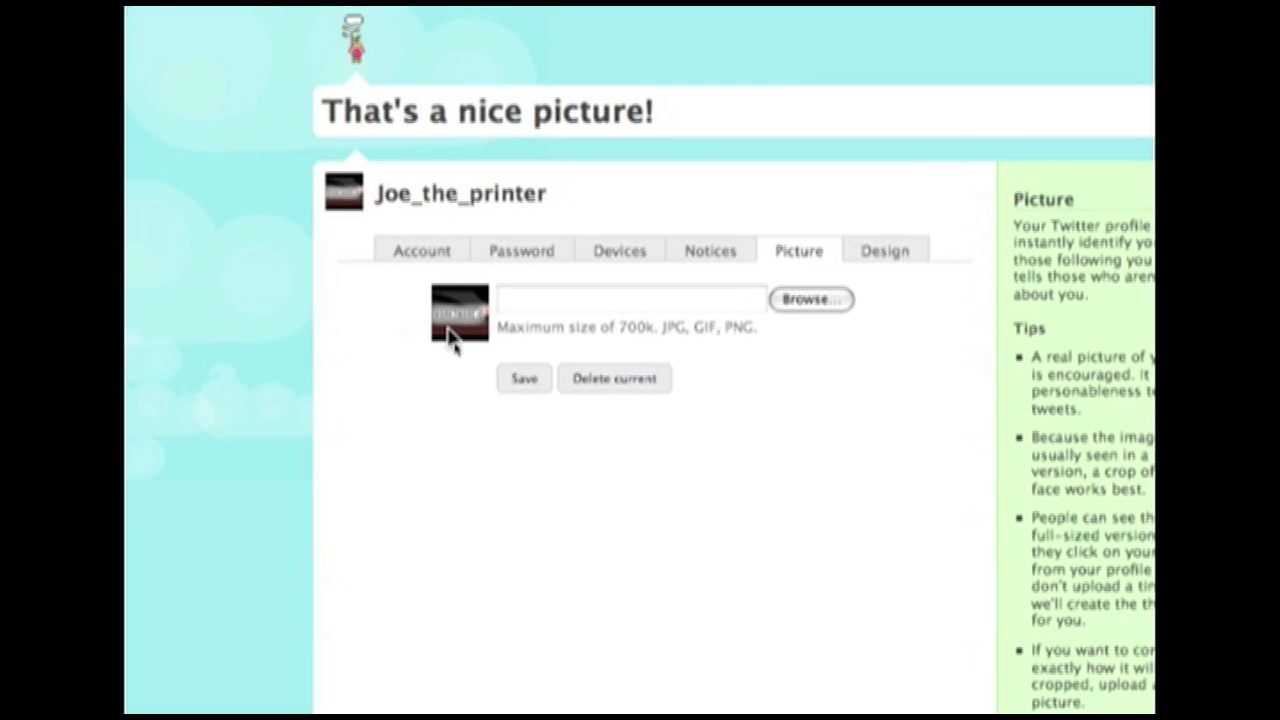
pyautogui.scroll(-2, 450, 345)
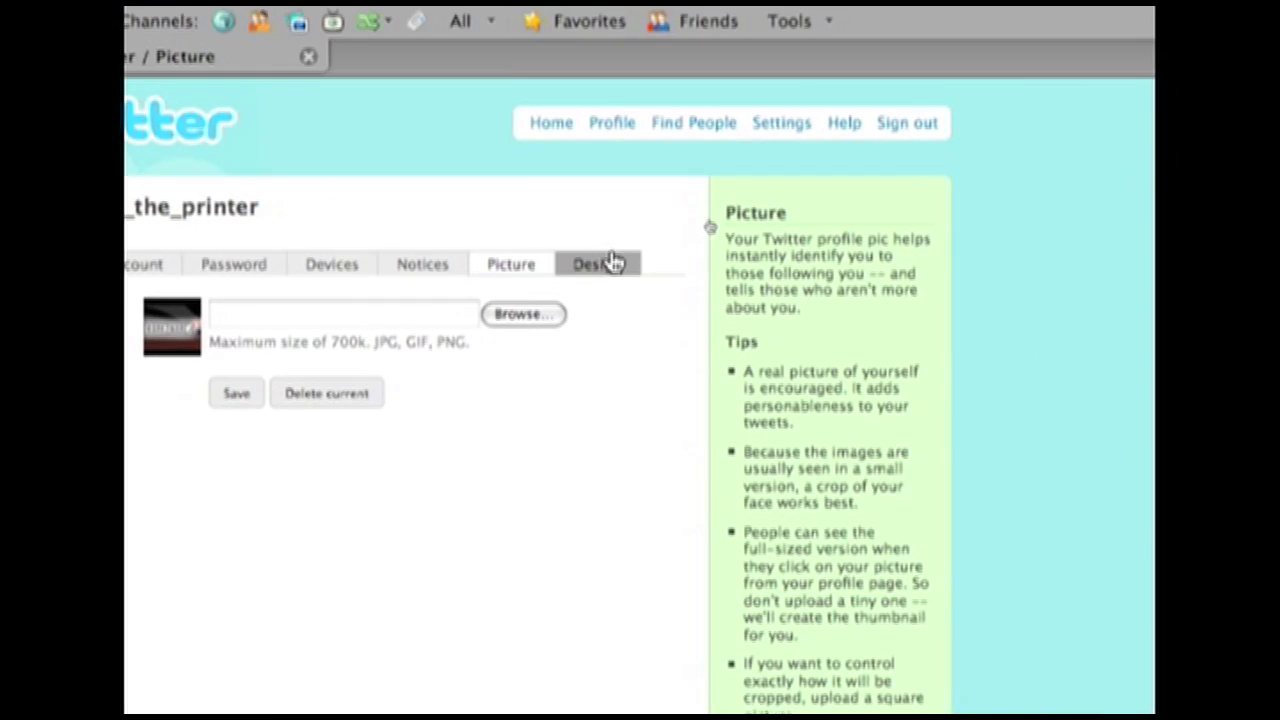
# Apply the blue sparkle theme on the Design settings page.
pyautogui.click(608, 258)
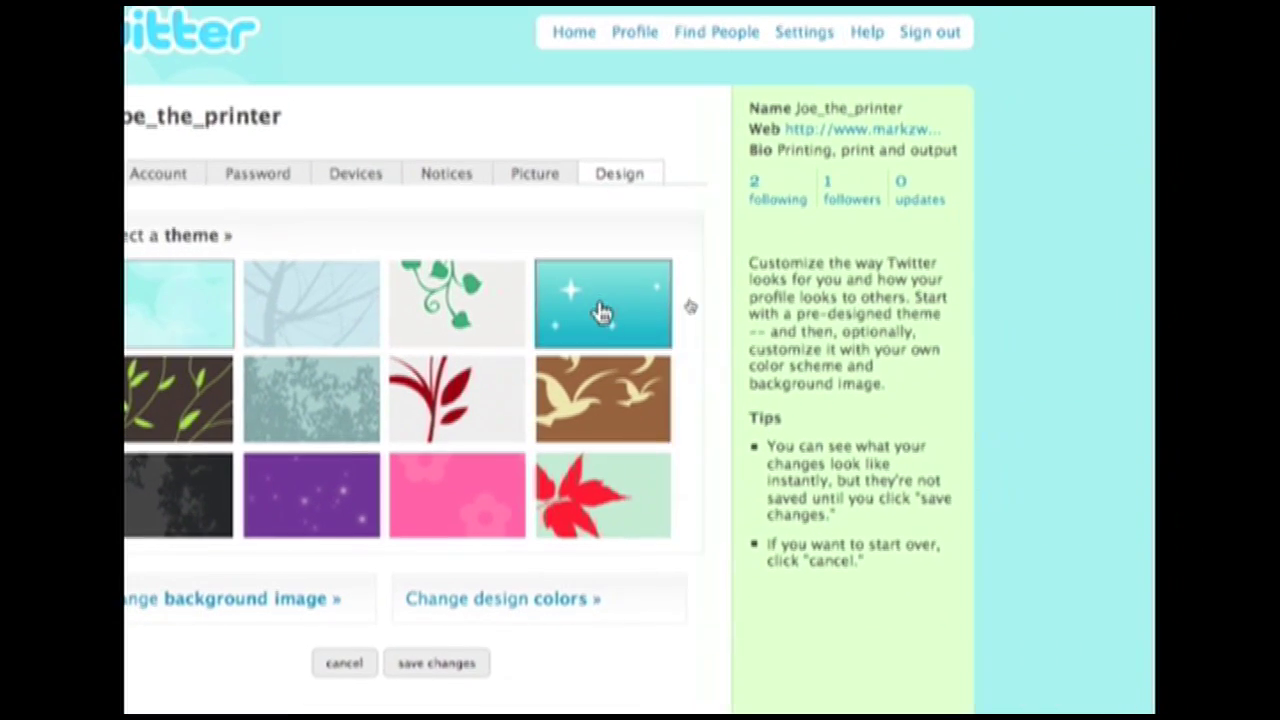
pyautogui.click(597, 305)
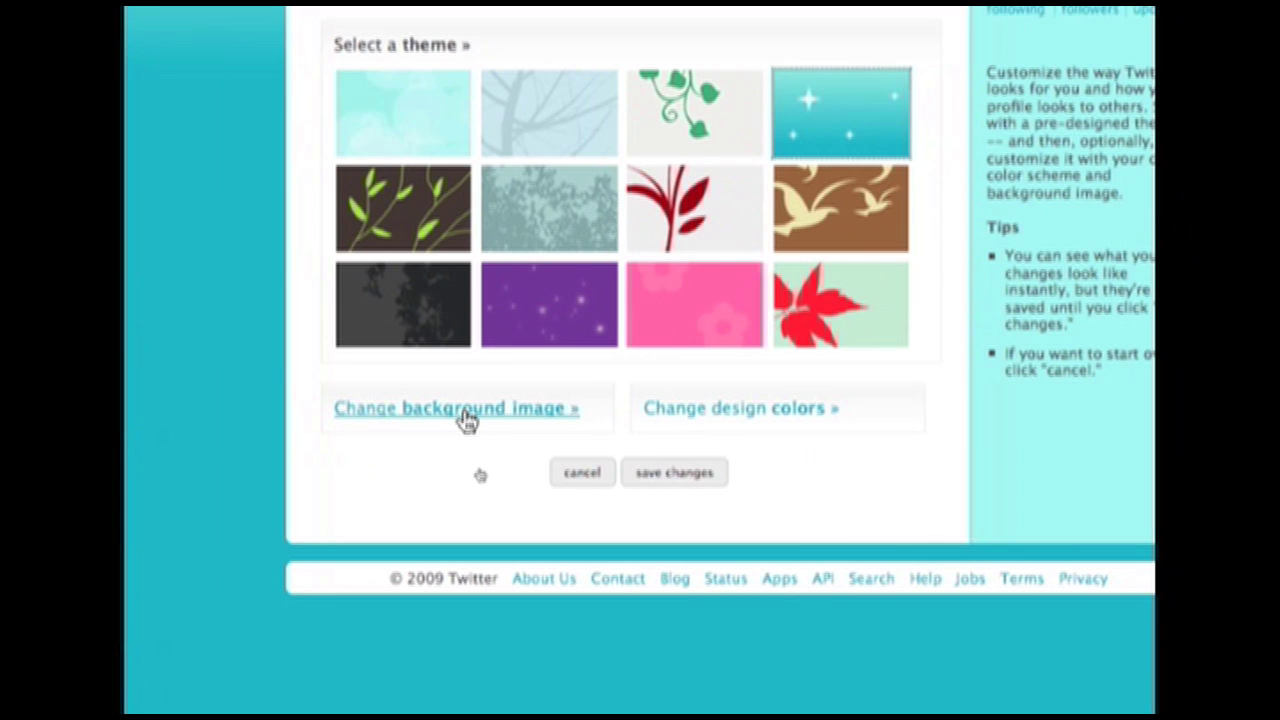
# Upload the Markzware image from the desktop as the background and save the design changes.
pyautogui.click(465, 410)
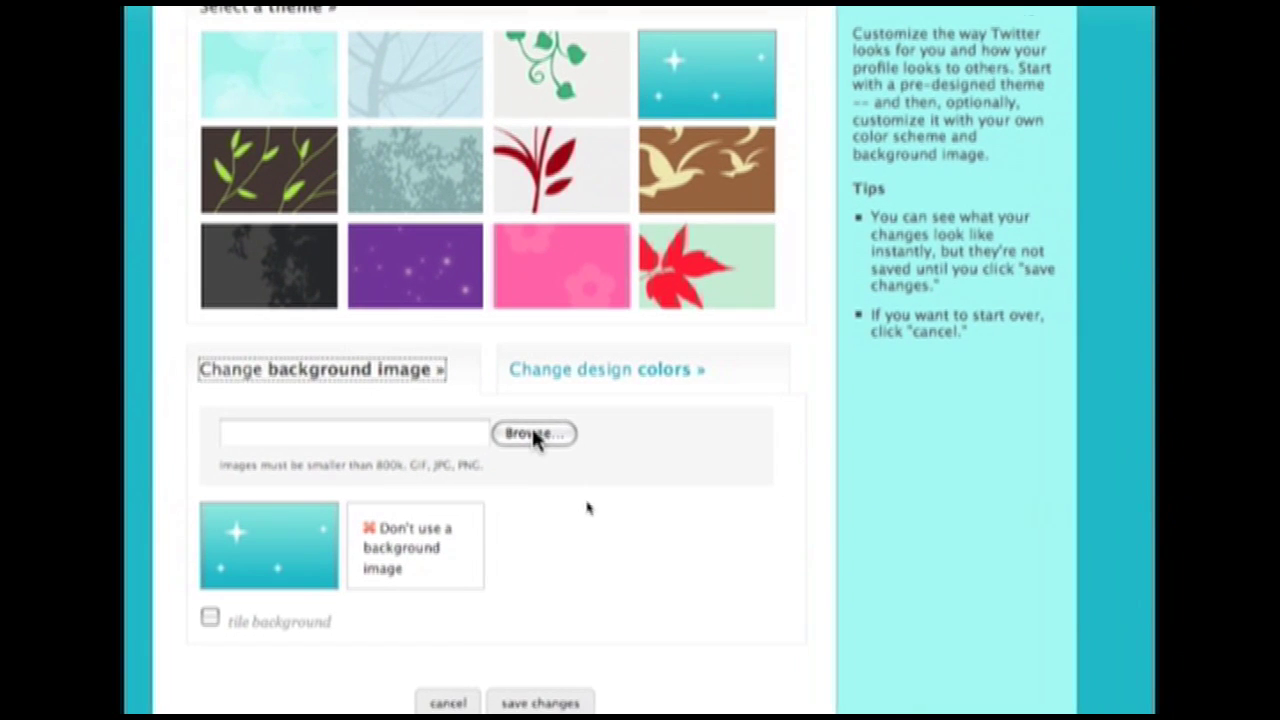
pyautogui.click(655, 484)
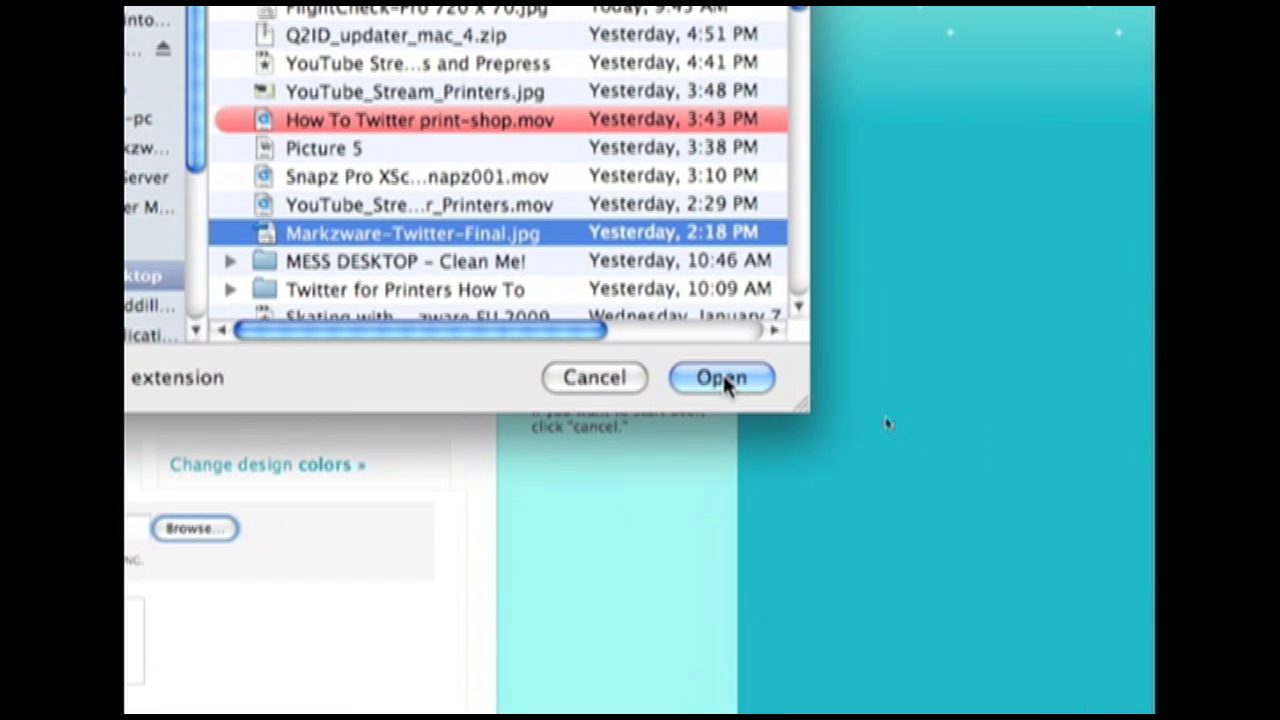
pyautogui.click(723, 380)
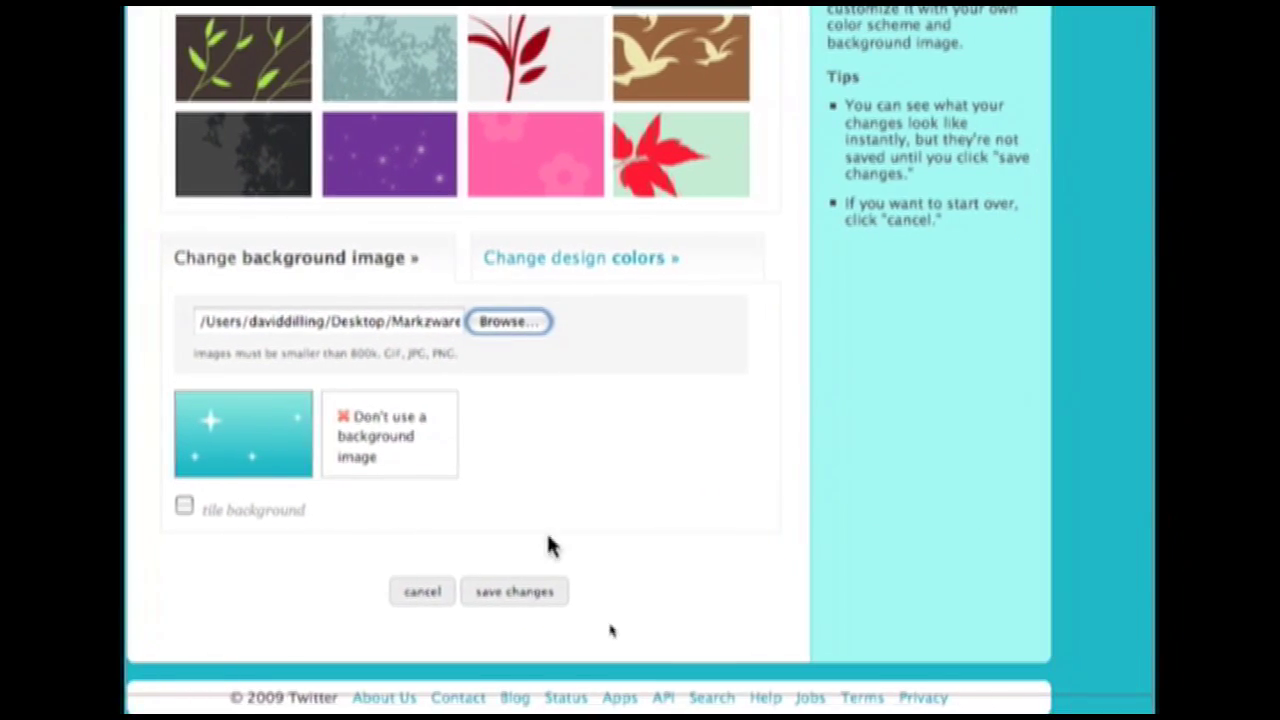
pyautogui.click(538, 593)
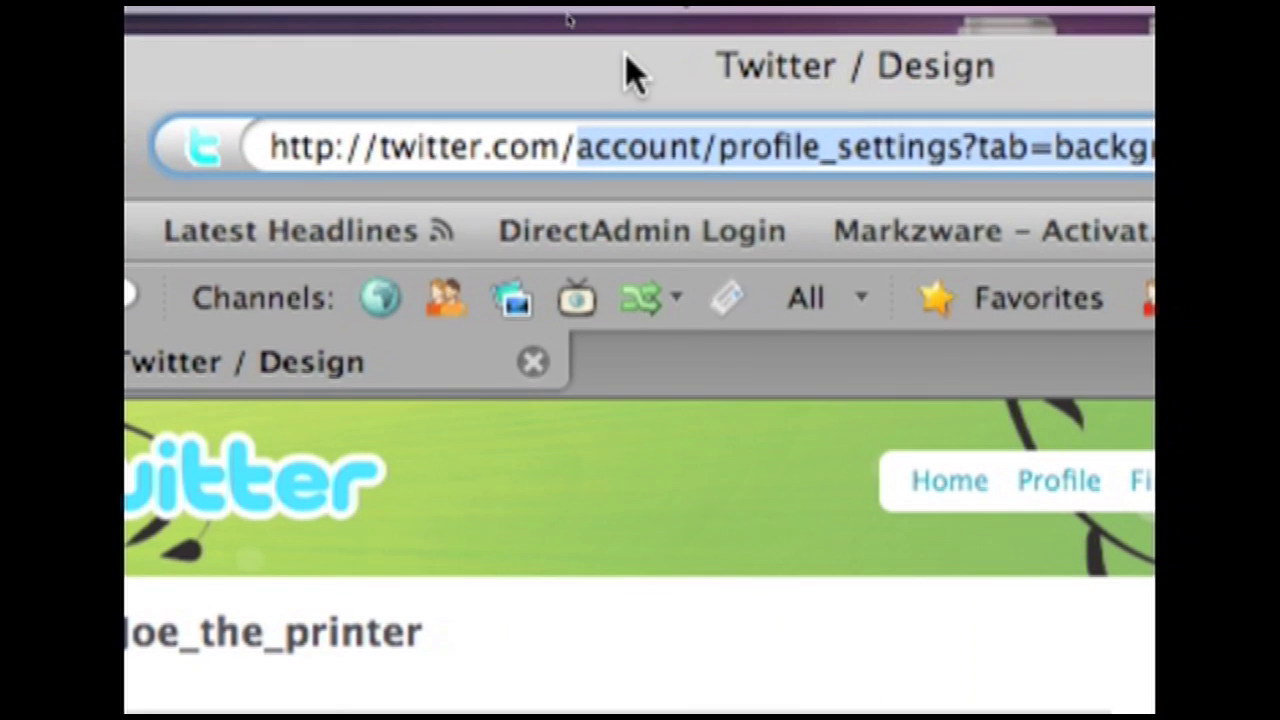
pyautogui.write('Markzware')
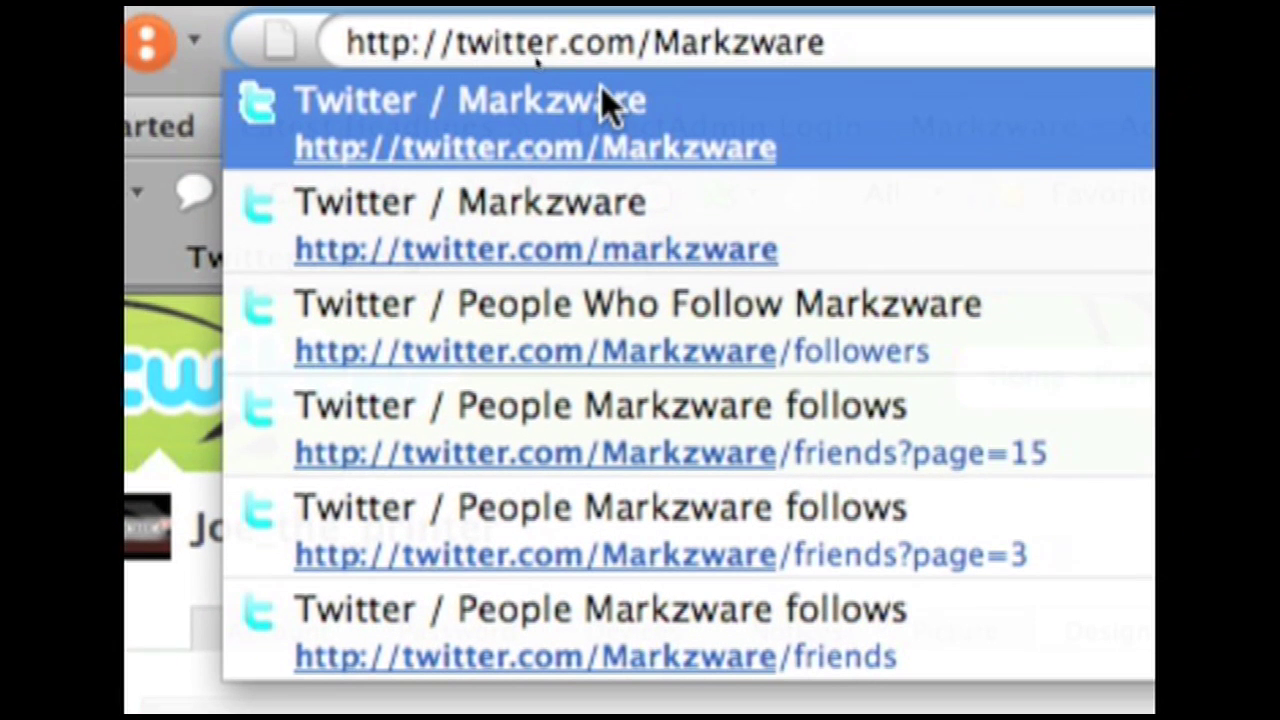
pyautogui.press('Return')
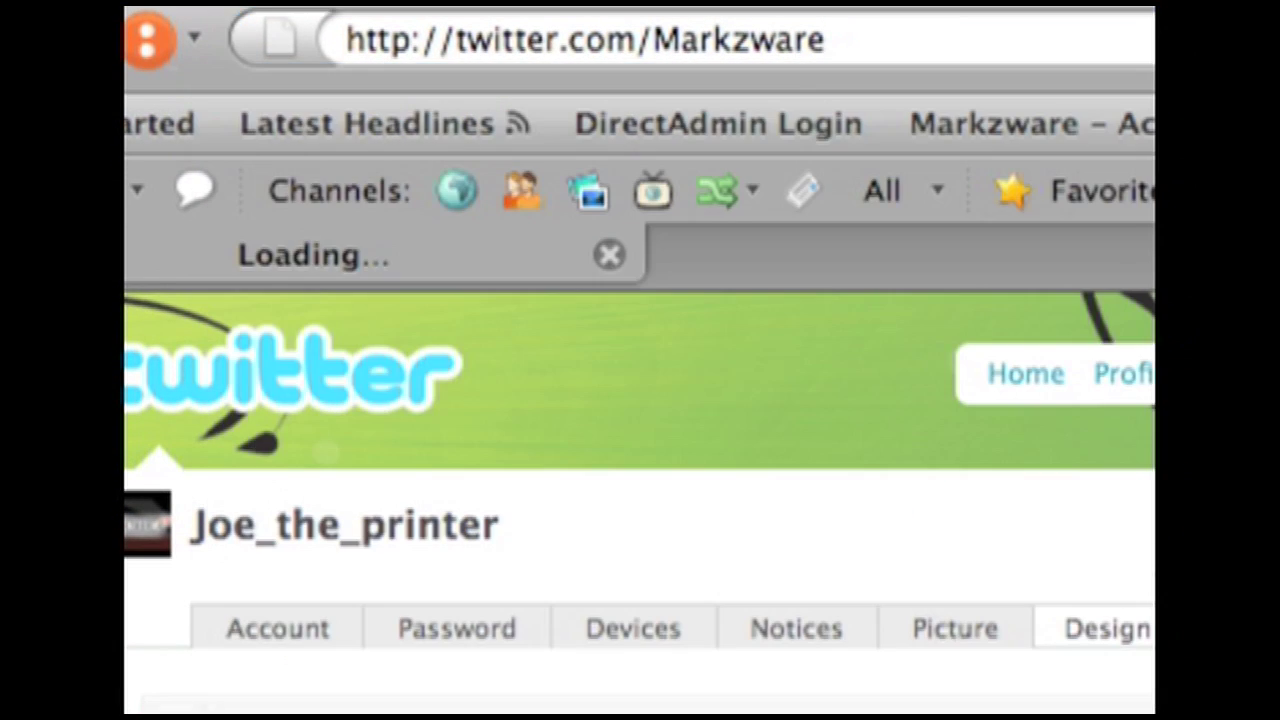